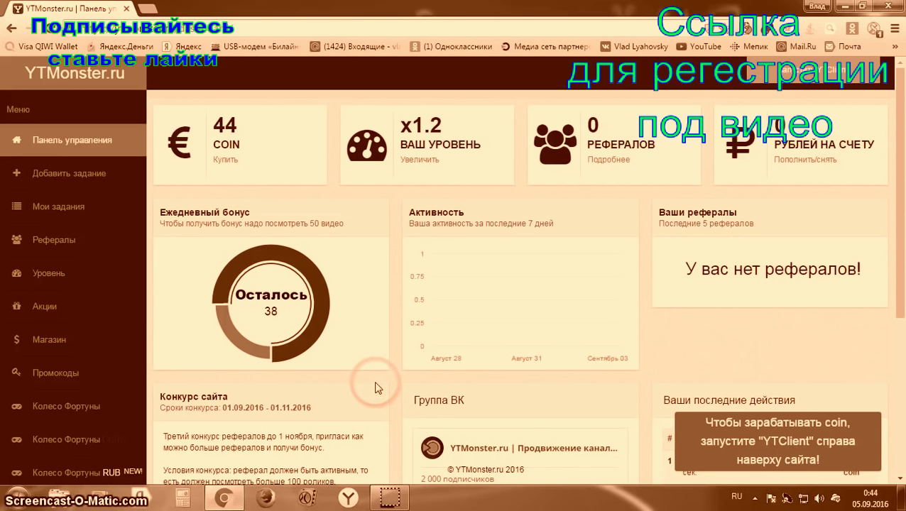
Open the coin Wheel of Fortune (Колесо Фортуны COIN) and examine the jackpot, the wheel and the latest winners
mouse_move(226, 331)
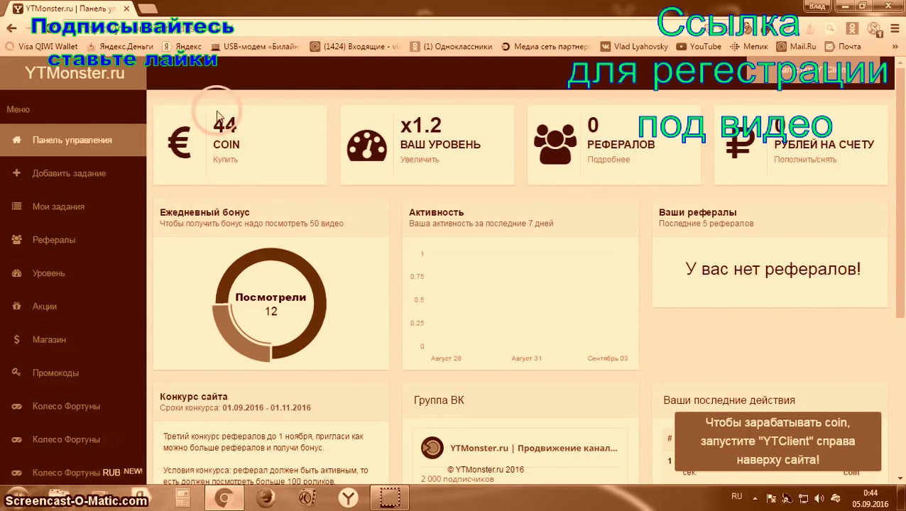
scroll(318, 269, "down", 3)
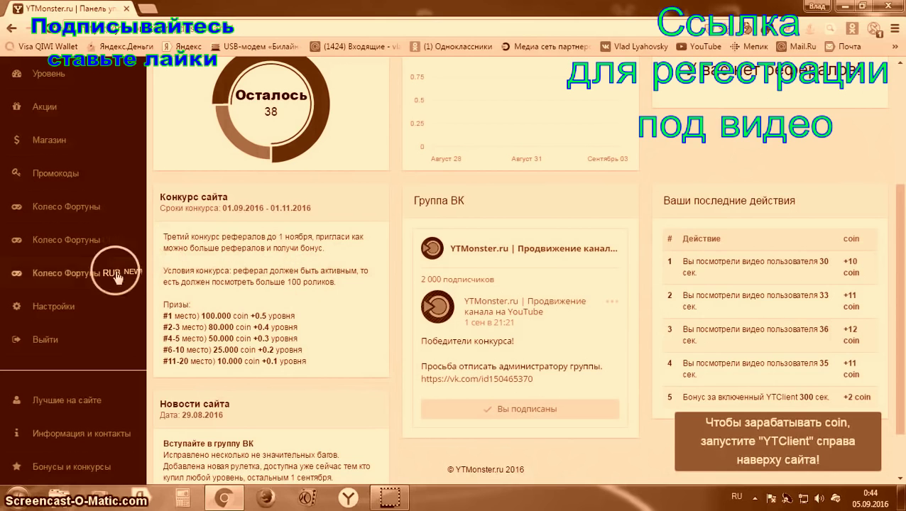
left_click(61, 244)
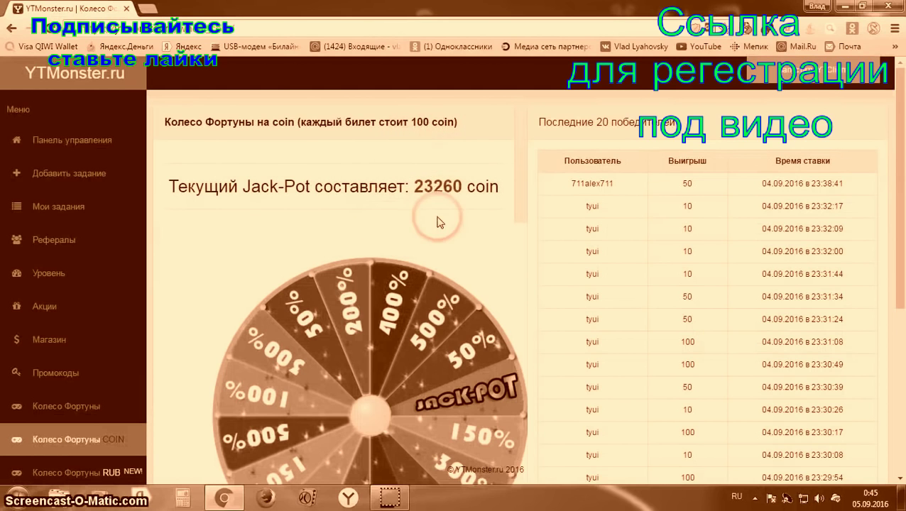
scroll(439, 232, "down", 4)
left_click(368, 172)
scroll(472, 203, "up", 2)
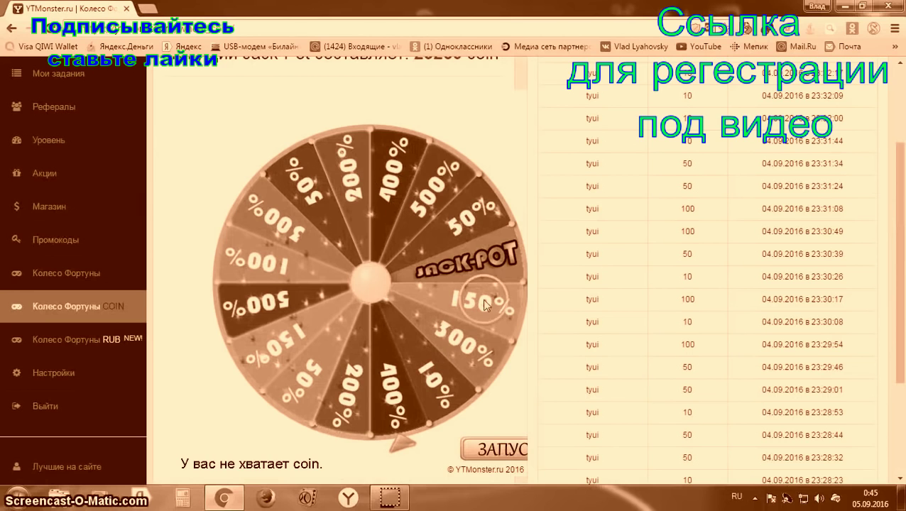
scroll(465, 332, "up", 1)
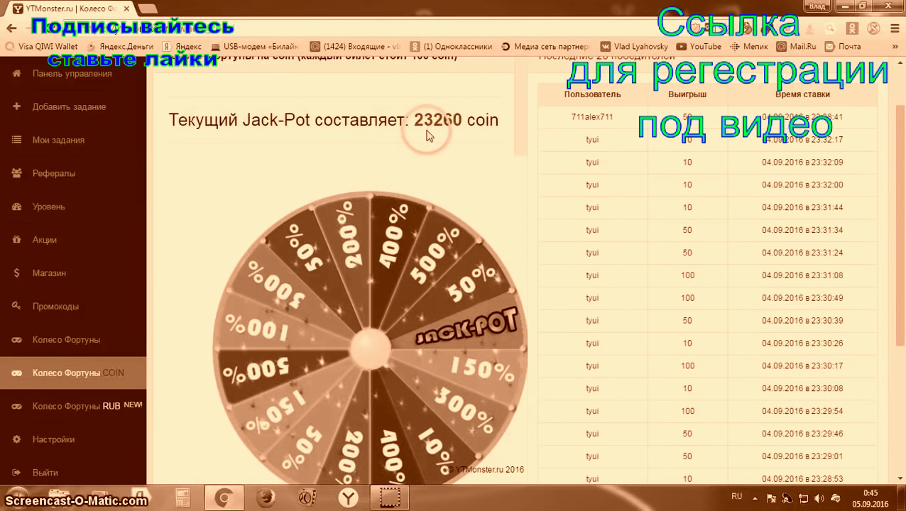
scroll(449, 176, "down", 3)
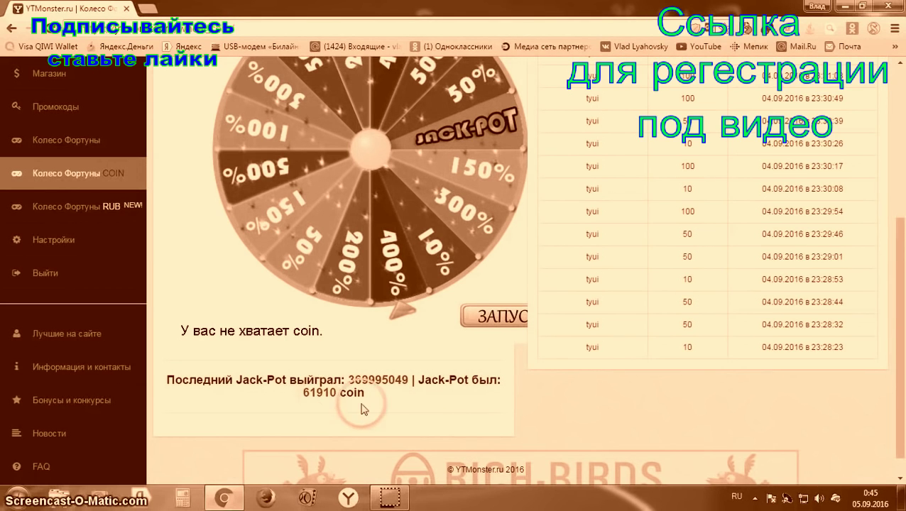
Open the add-task page (Добавить задание) and examine the YouTube views form's link, title, time and quantity fields
key("F5")
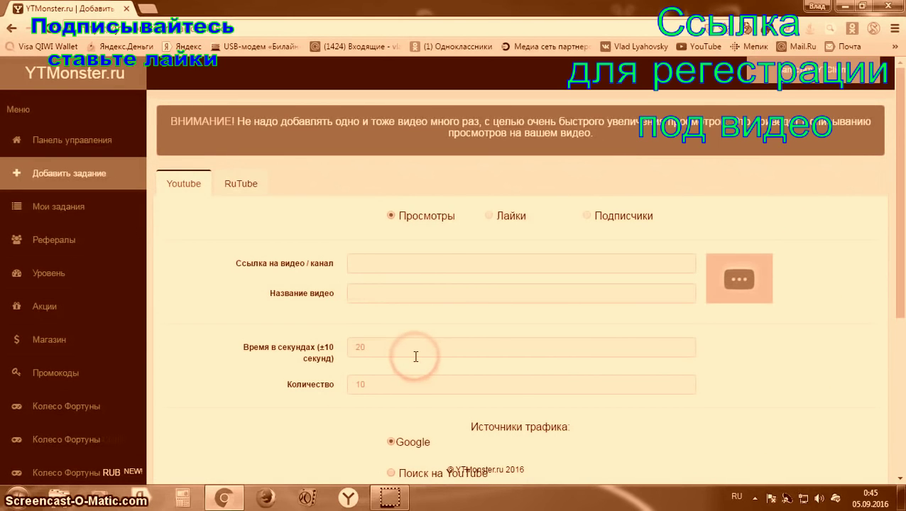
scroll(415, 356, "down", 3)
scroll(415, 362, "up", 2)
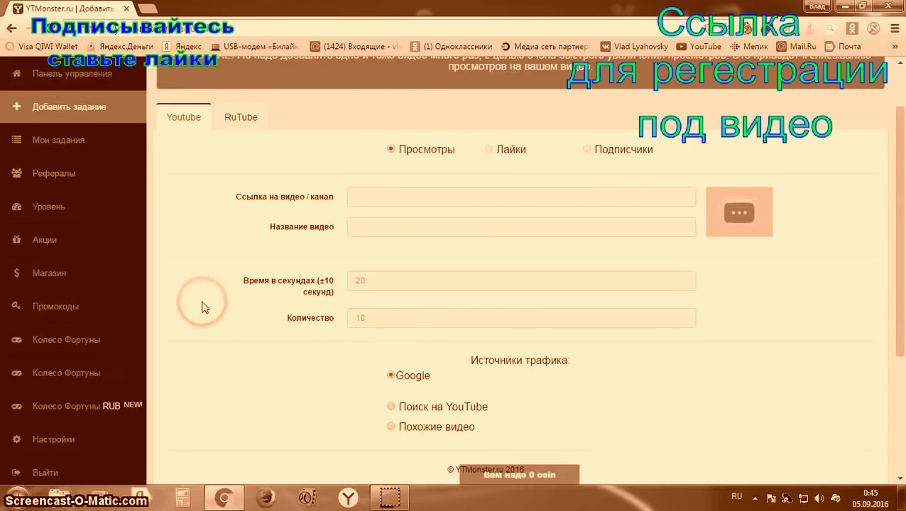
scroll(196, 299, "up", 1)
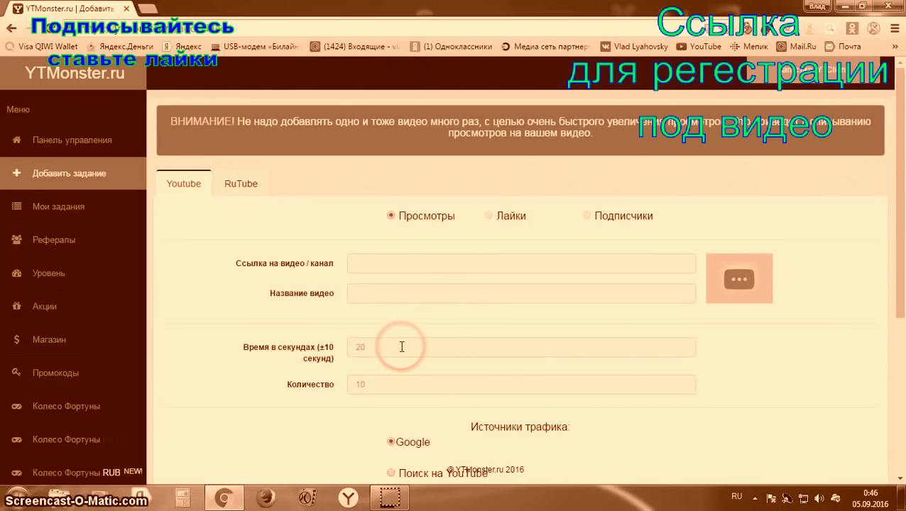
scroll(404, 346, "down", 2)
scroll(405, 345, "up", 2)
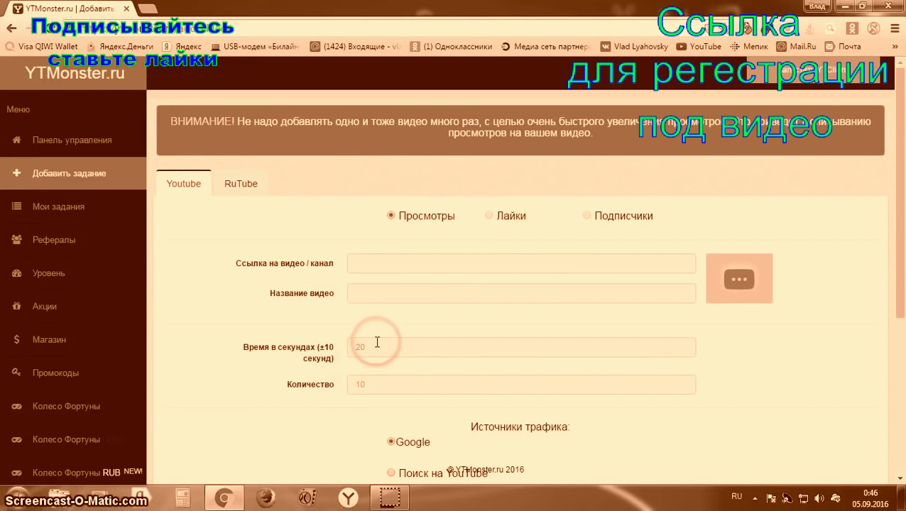
scroll(374, 339, "down", 2)
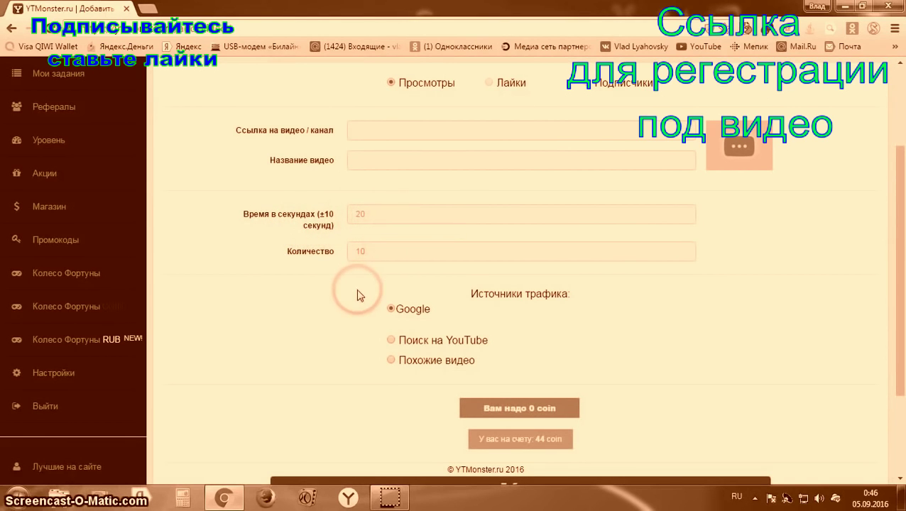
scroll(357, 293, "up", 1)
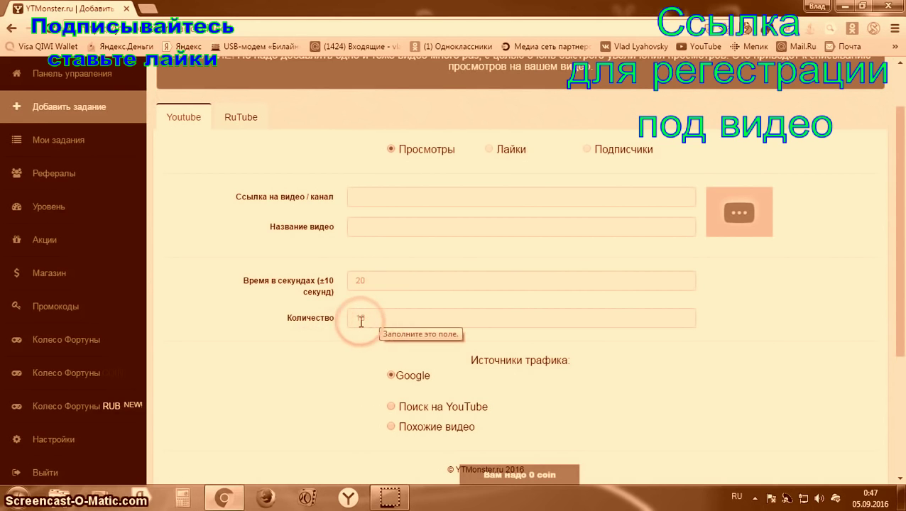
Preview the fields for the YouTube search and similar videos traffic sources, and return the source to Google
scroll(383, 323, "down", 3)
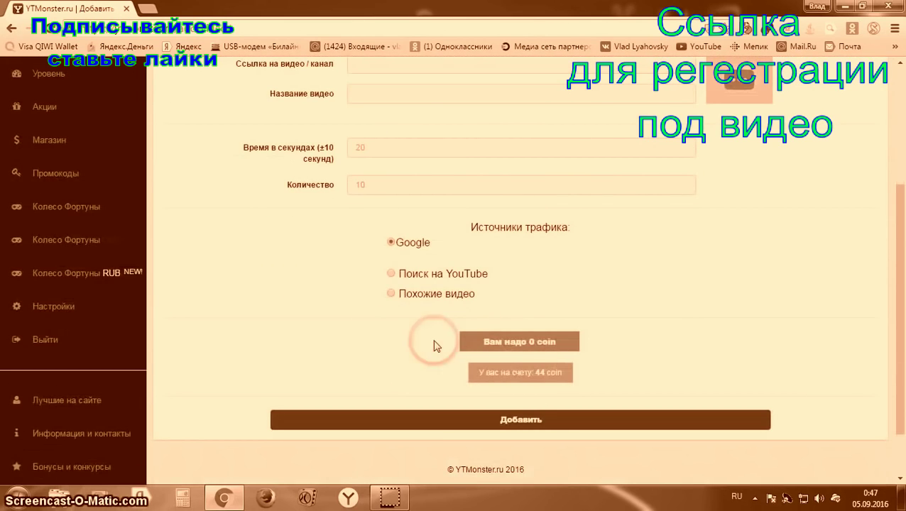
left_click(391, 276)
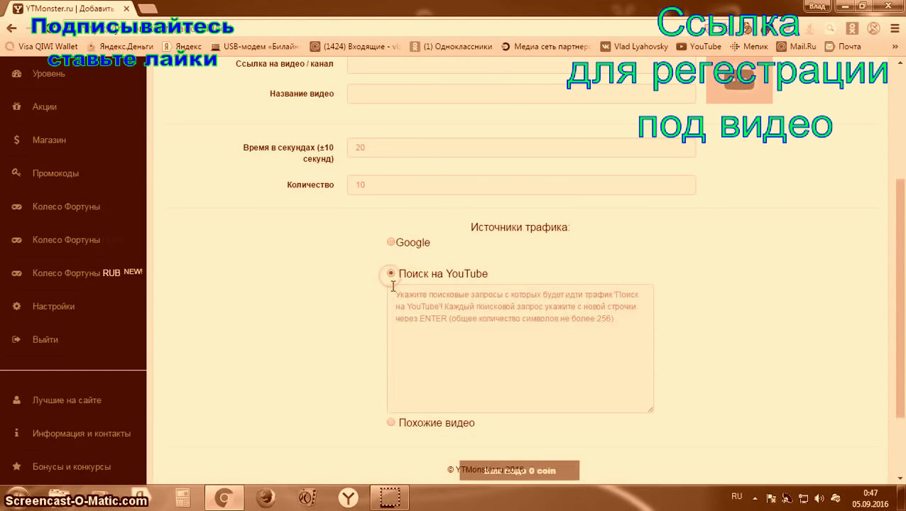
scroll(405, 368, "down", 3)
left_click(391, 325)
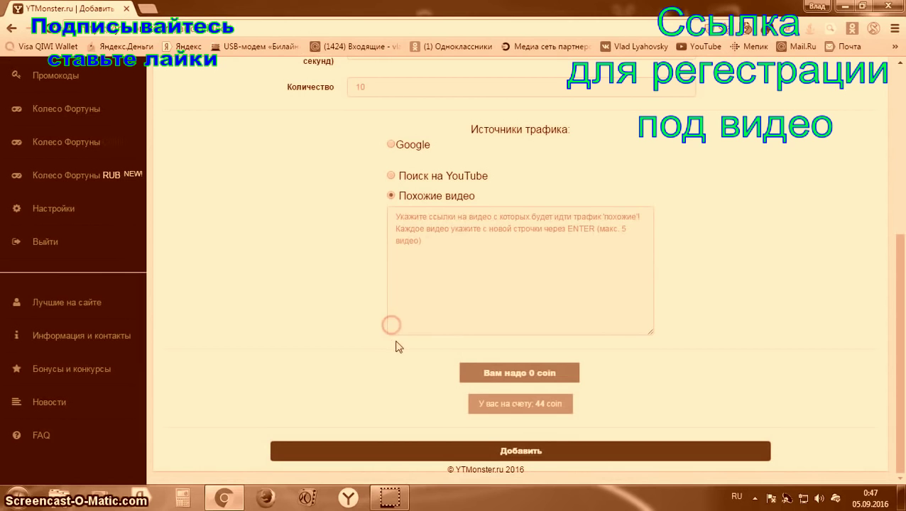
scroll(428, 240, "up", 1)
scroll(428, 240, "up", 1)
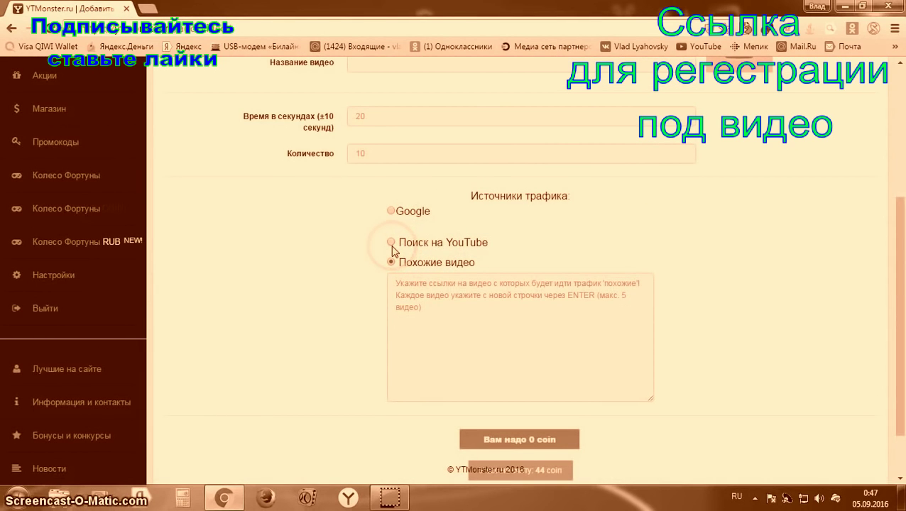
left_click(391, 245)
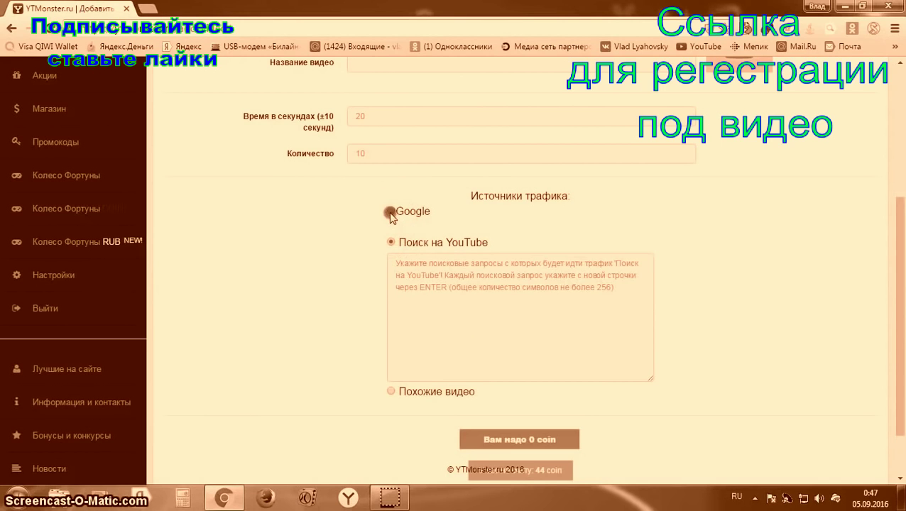
left_click(390, 213)
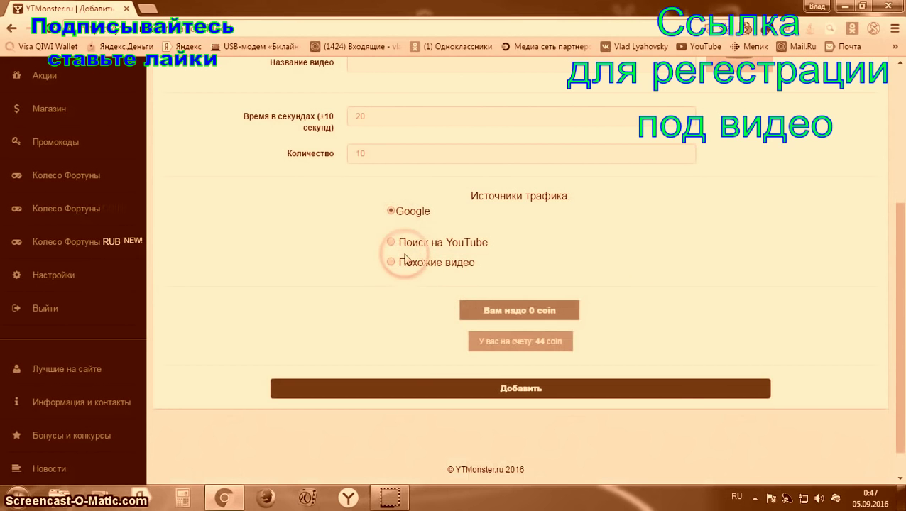
Review the YouTube task form from the task type and video fields down to the coin cost and balance
scroll(418, 343, "up", 2)
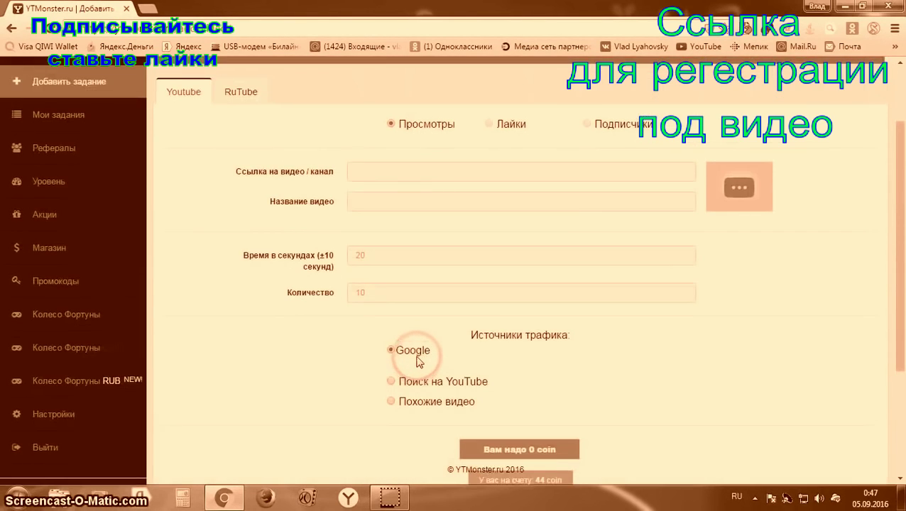
scroll(417, 362, "up", 1)
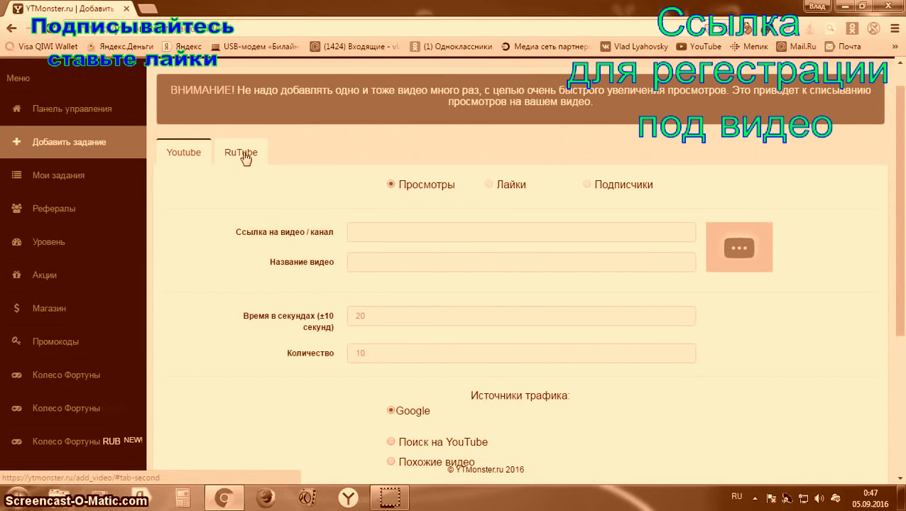
left_click(186, 157)
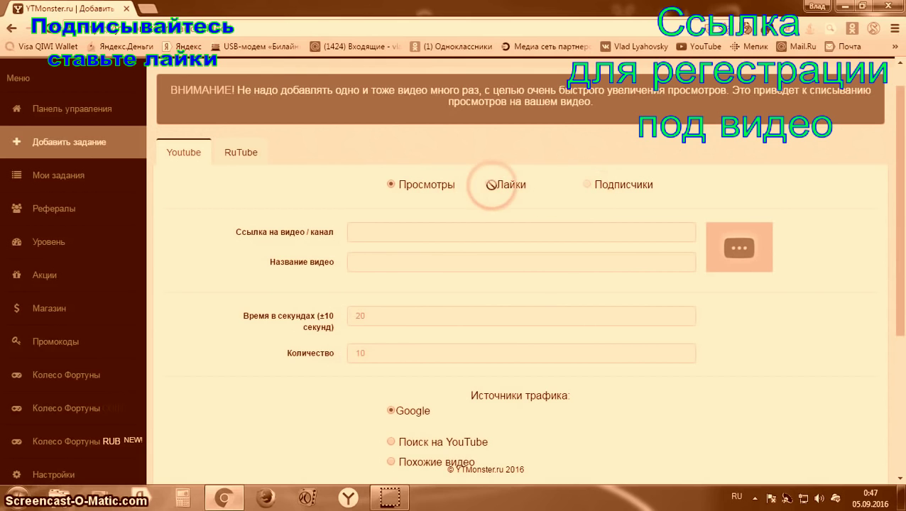
scroll(480, 283, "down", 1)
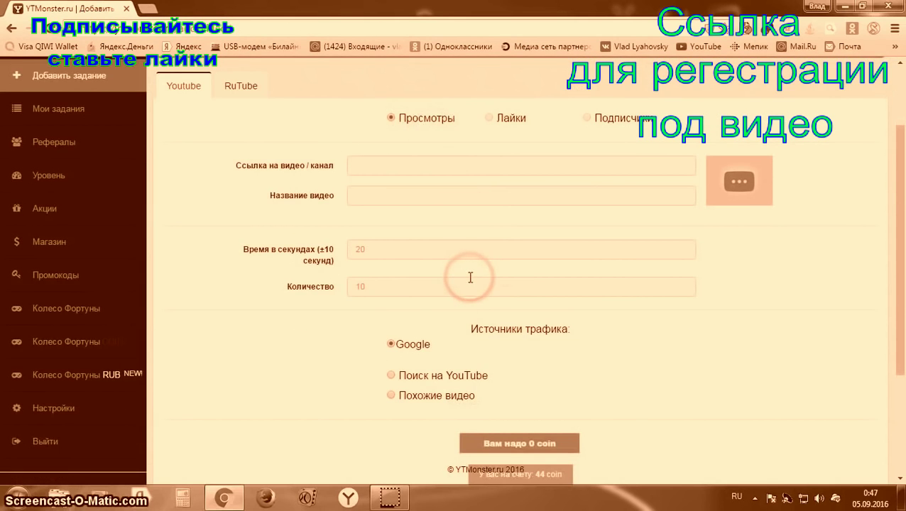
scroll(470, 277, "up", 1)
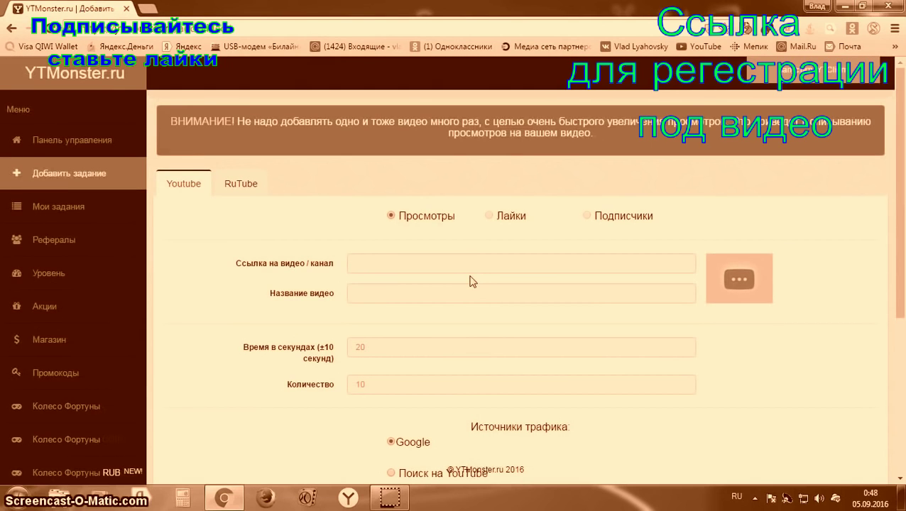
left_click(456, 282)
scroll(680, 284, "down", 2)
scroll(675, 284, "down", 2)
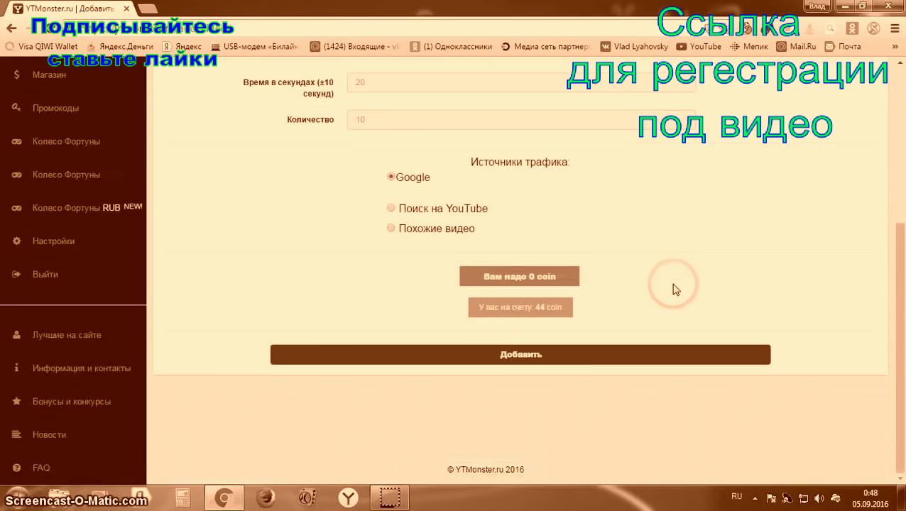
scroll(676, 290, "up", 4)
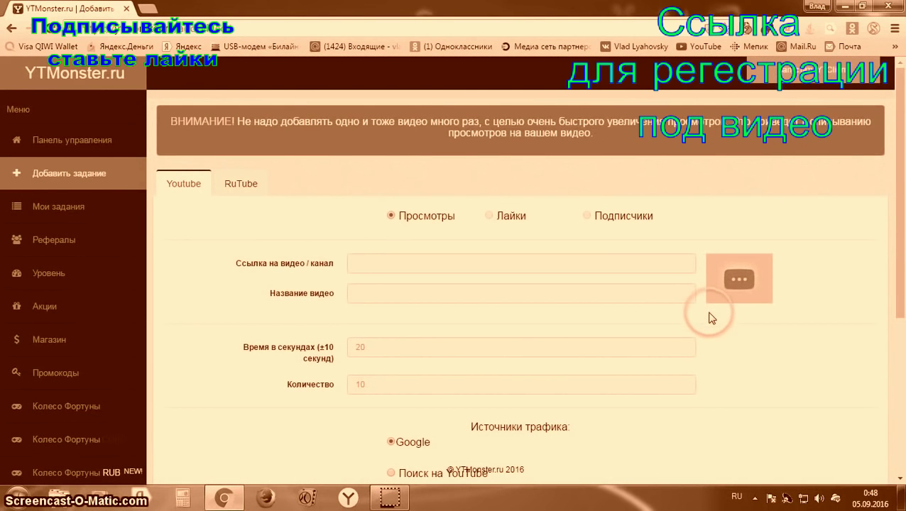
scroll(706, 319, "down", 2)
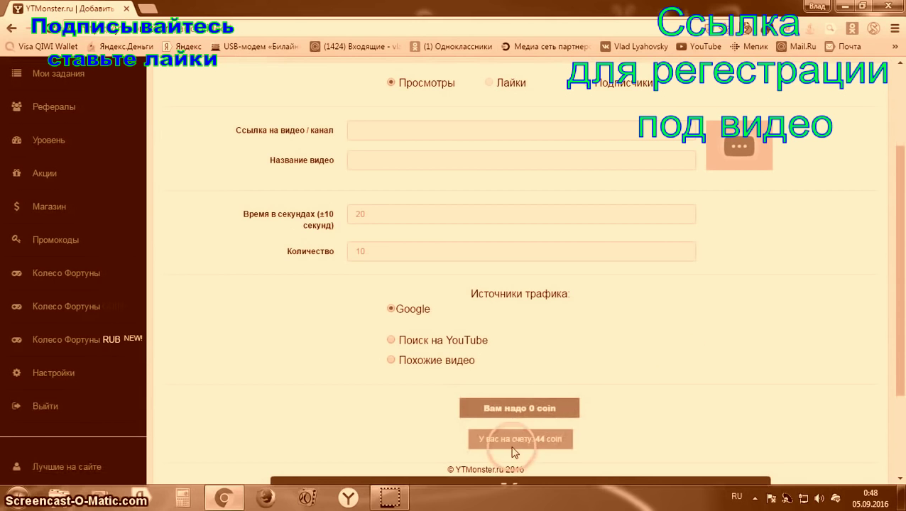
scroll(522, 384, "down", 2)
scroll(427, 384, "up", 3)
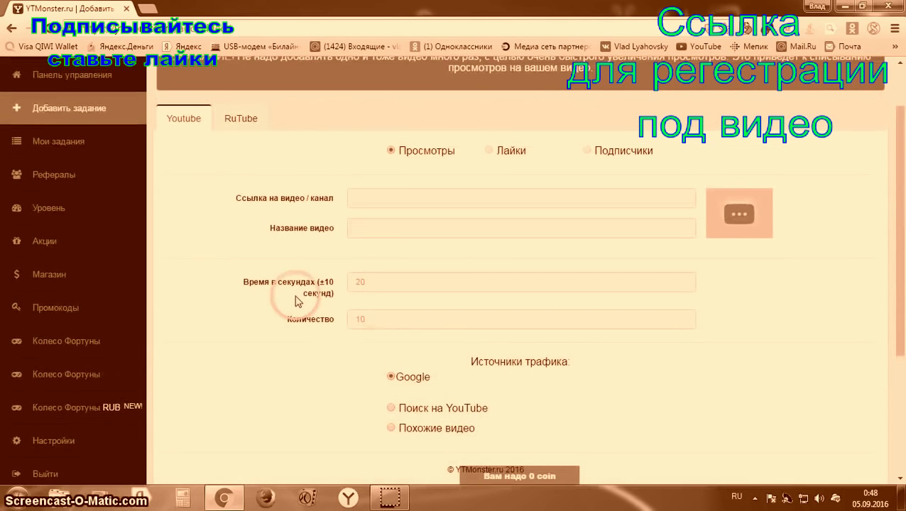
Look over the uncompleted tasks under Мои задания and the referral link and earnings details under Рефералы
left_click(61, 142)
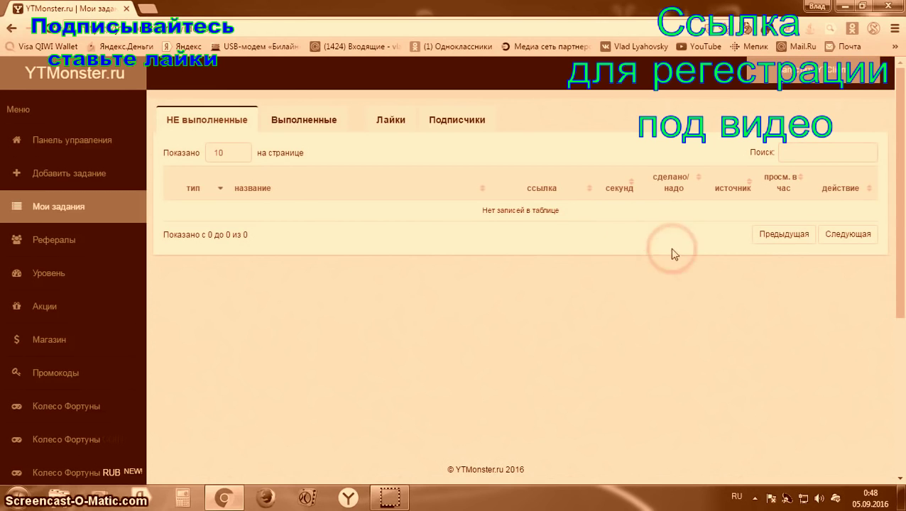
scroll(638, 304, "down", 3)
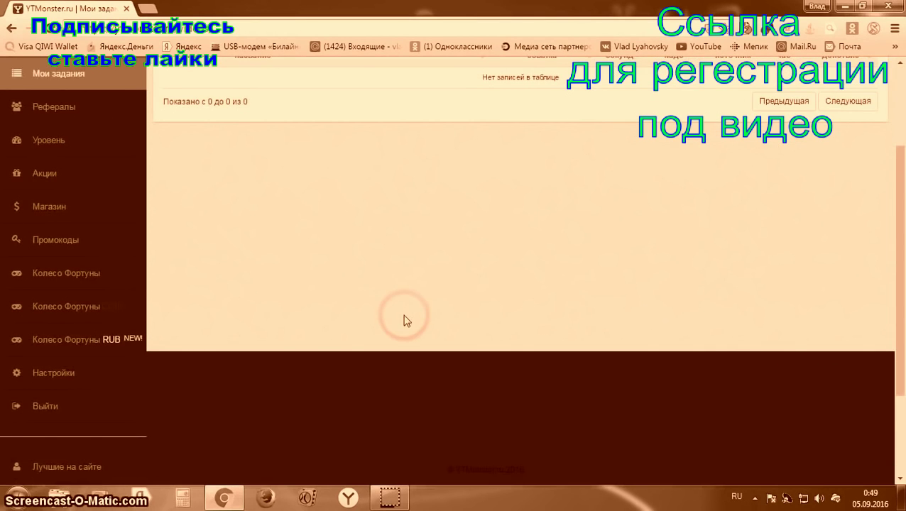
scroll(186, 274, "up", 1)
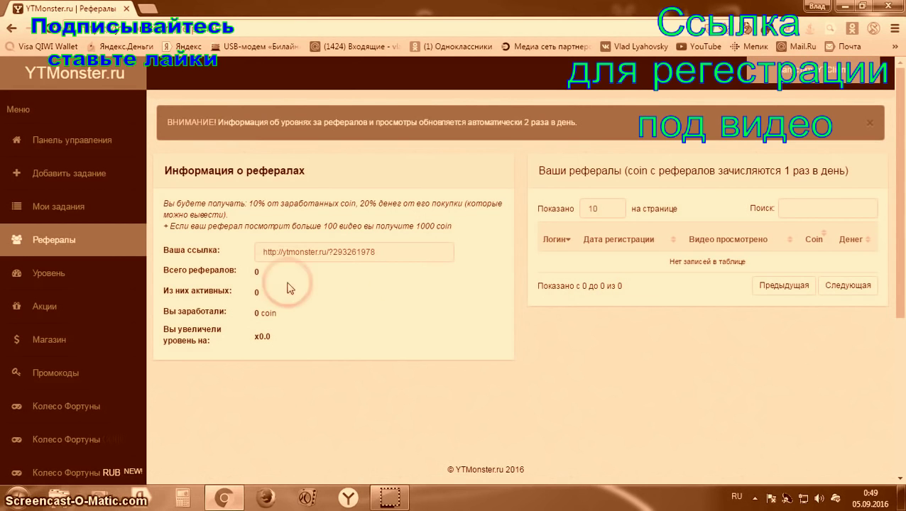
scroll(224, 298, "down", 1)
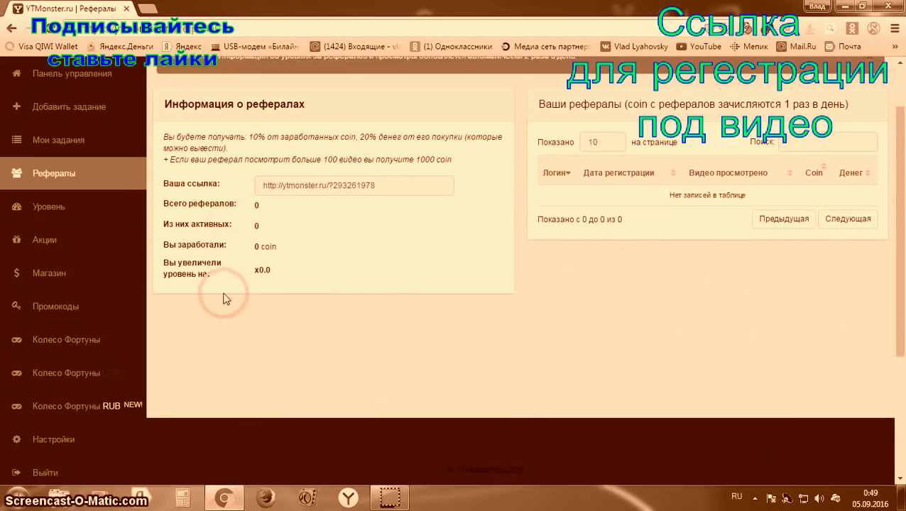
scroll(224, 298, "down", 1)
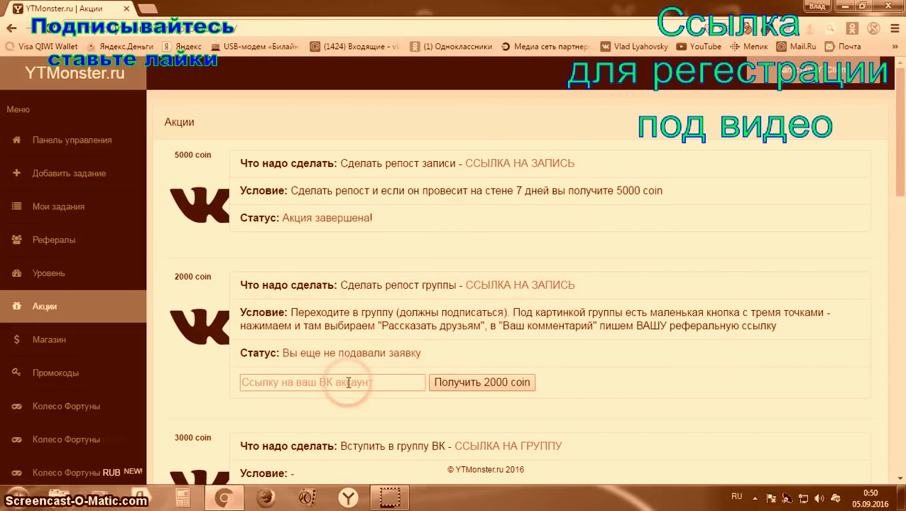
Review the promotions on the Акции page, including the VK, Facebook, Twitter, YouTube and forum tasks with their conditions
scroll(483, 387, "down", 3)
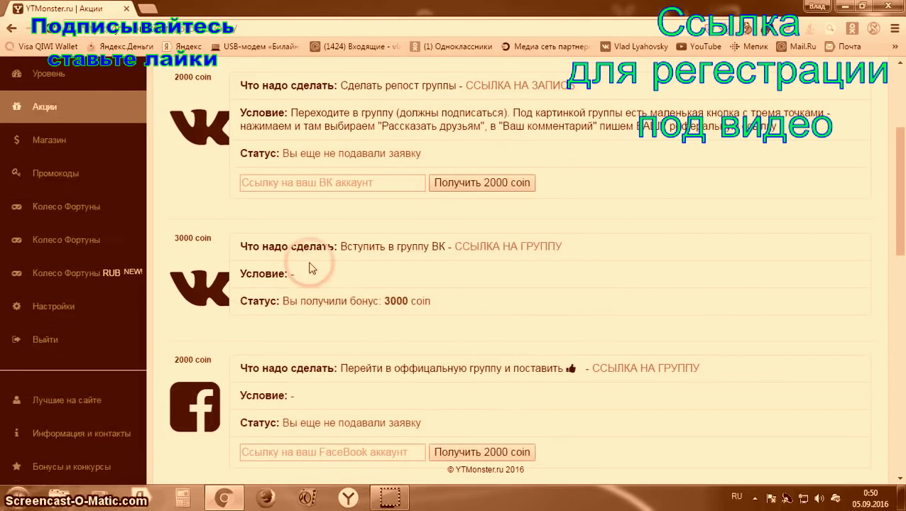
scroll(440, 302, "down", 1)
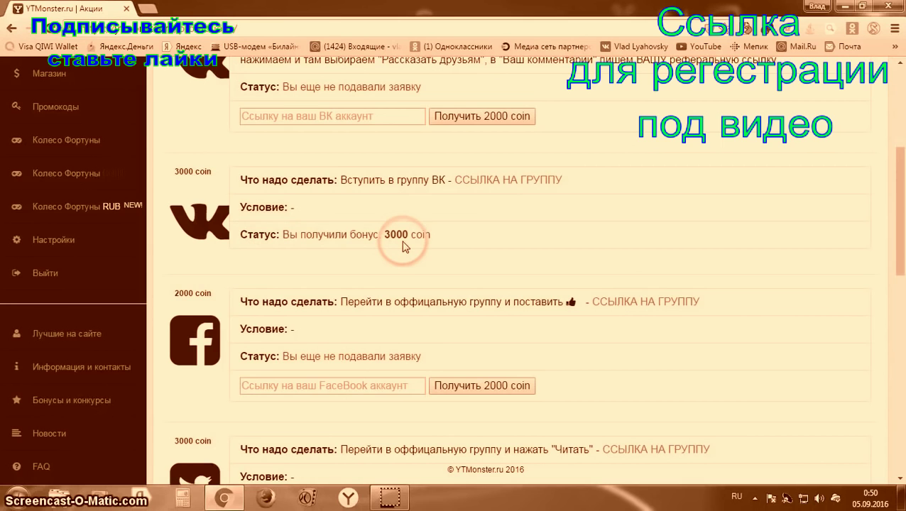
scroll(402, 255, "down", 4)
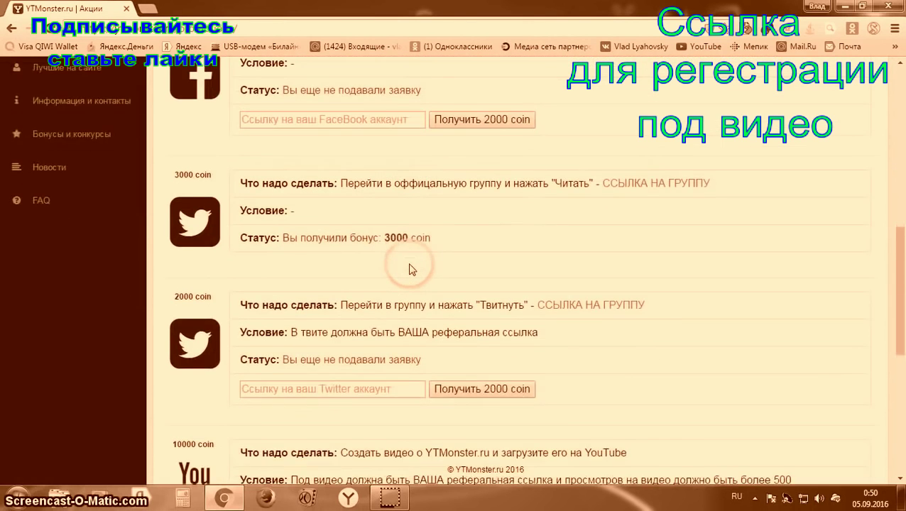
scroll(410, 269, "down", 3)
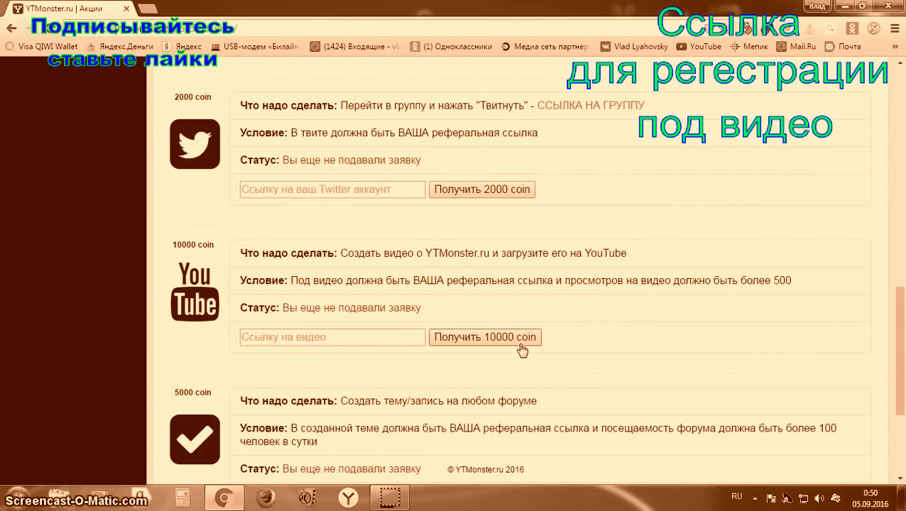
scroll(522, 352, "down", 2)
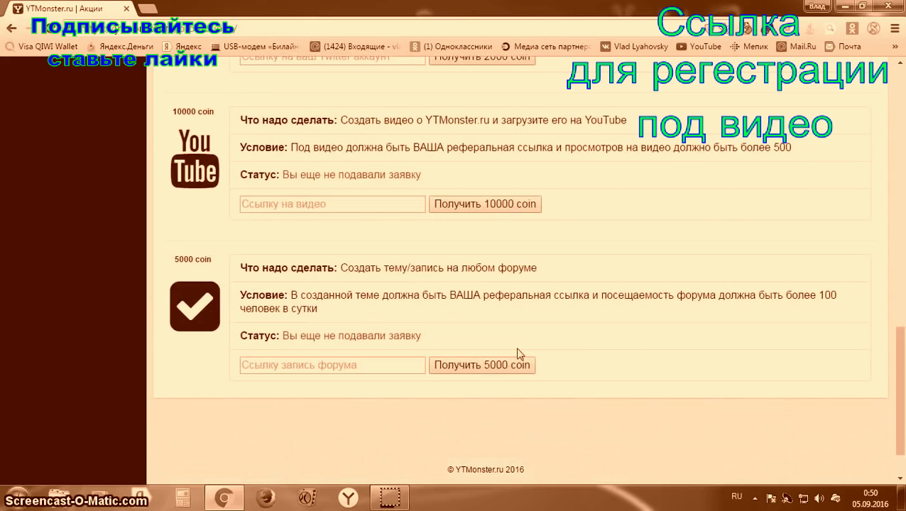
scroll(514, 352, "up", 7)
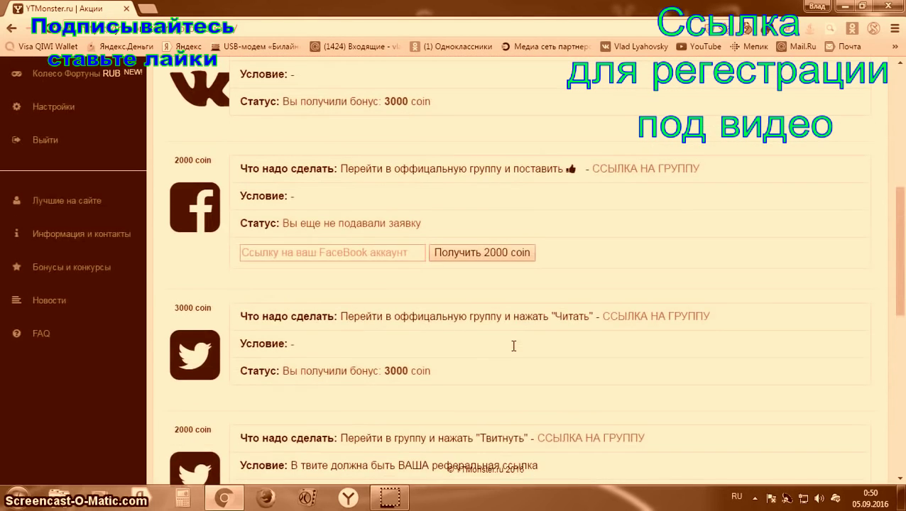
scroll(514, 352, "up", 5)
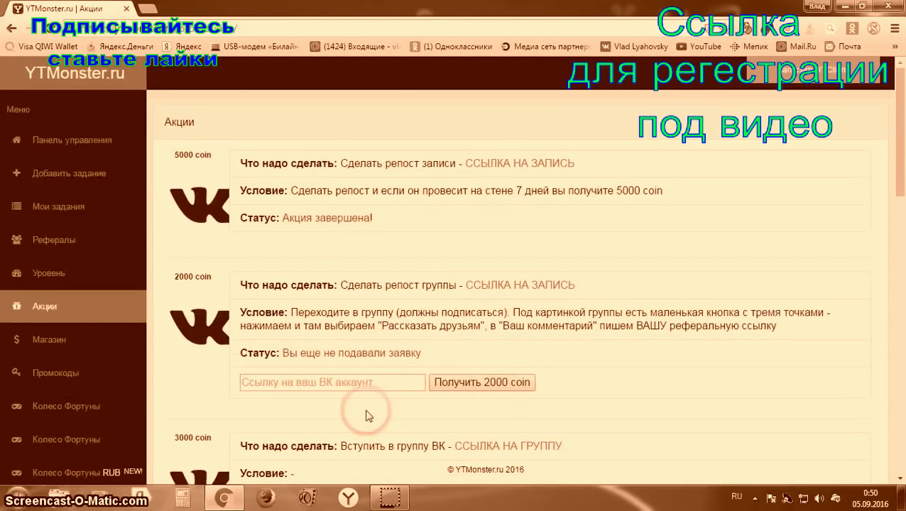